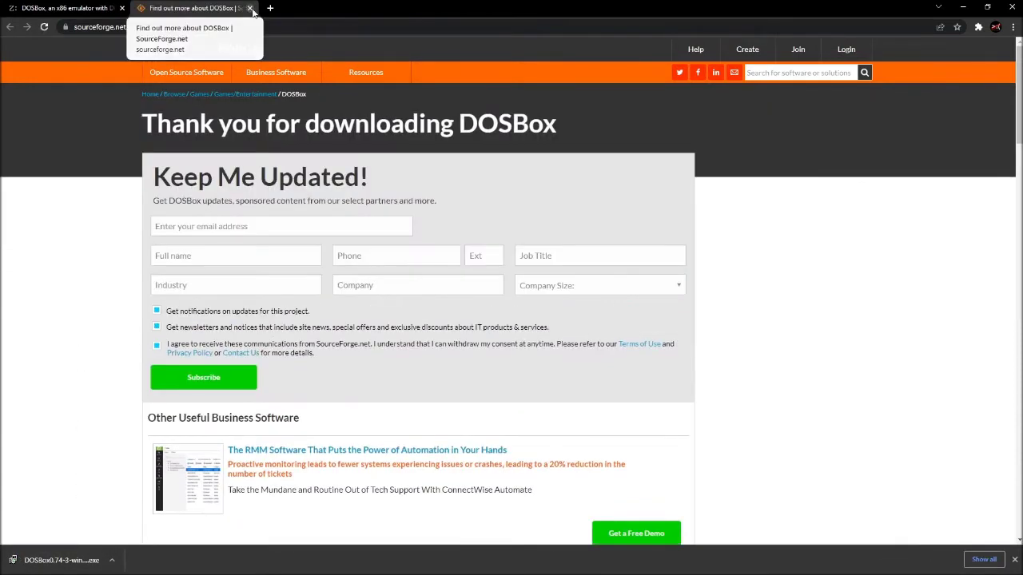
- Close the SourceForge download page and install DOSBox 0.74-3 with core files and desktop shortcut in C:\Program Files (x86)\DOSBox-0.74-3
left_click(250, 8)
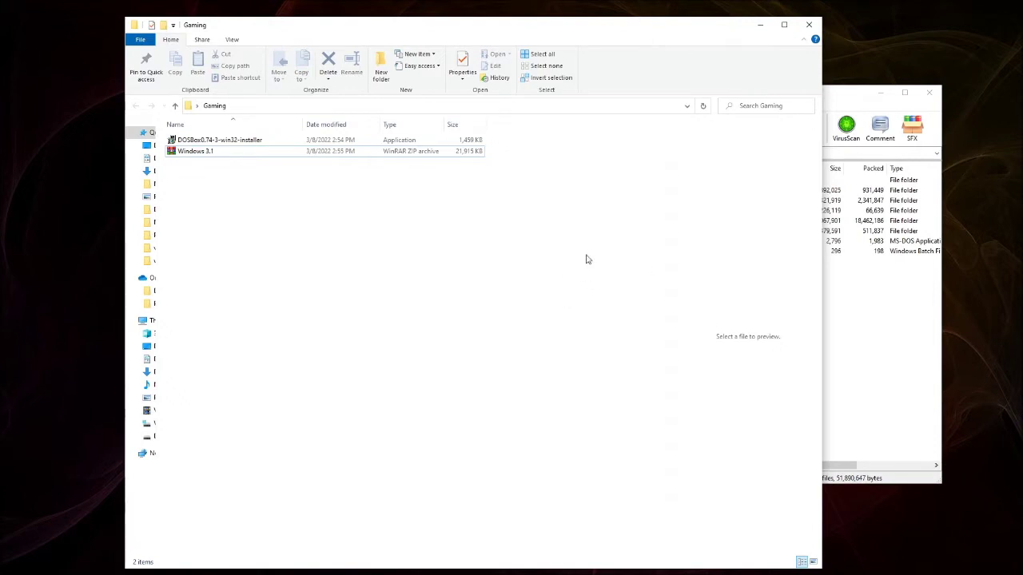
double_click(251, 139)
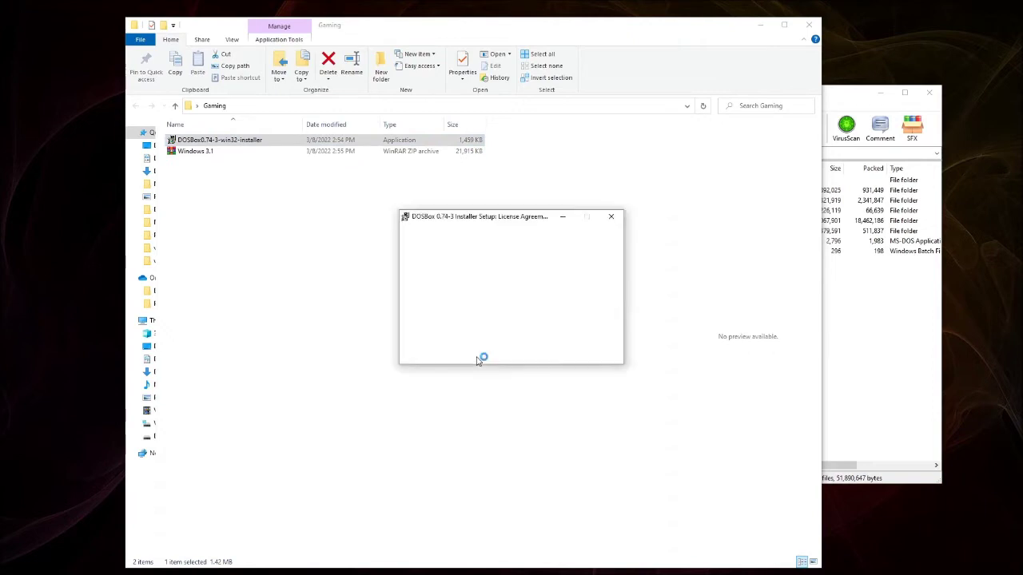
left_click(597, 353)
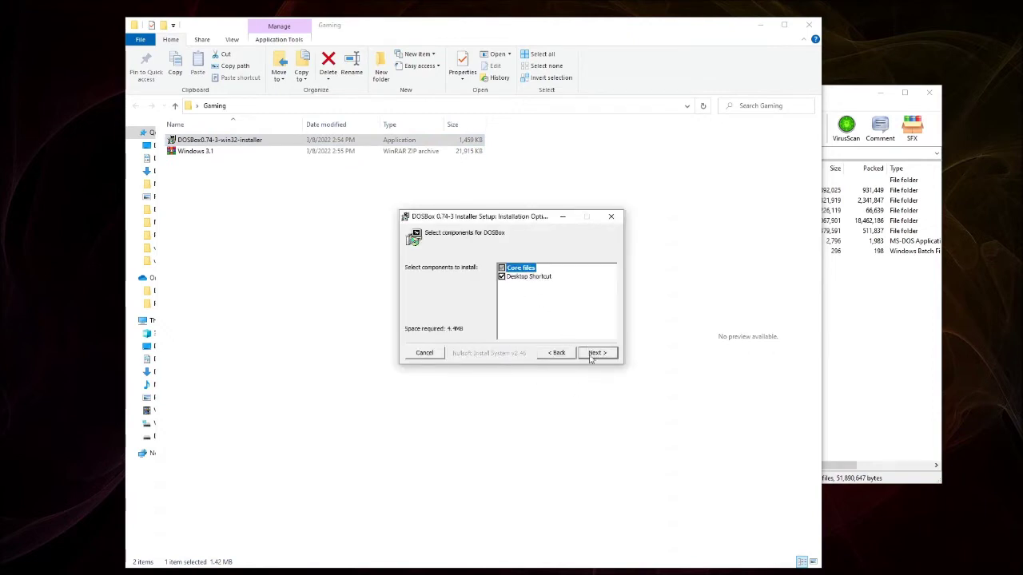
left_click(597, 359)
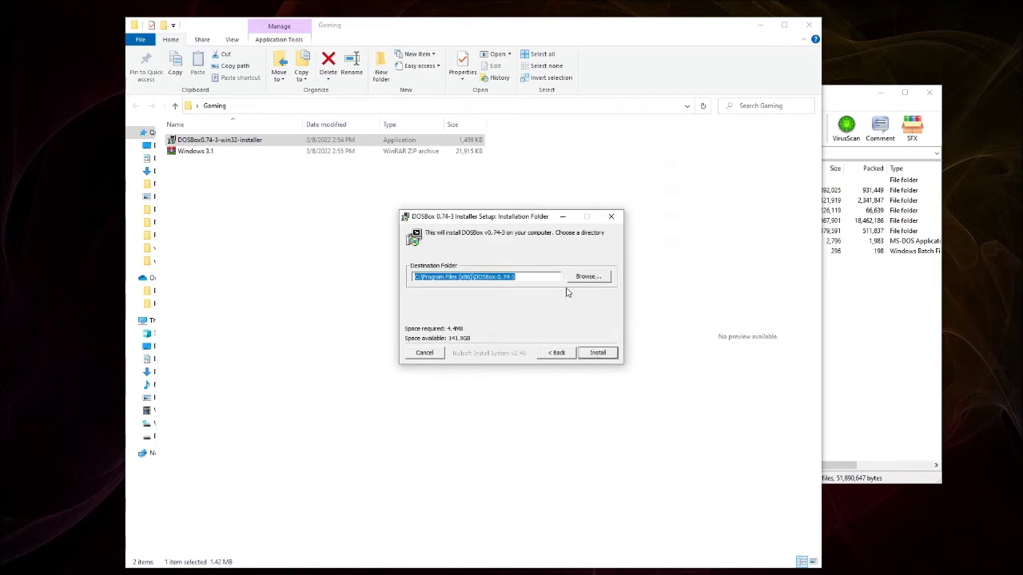
left_click(595, 357)
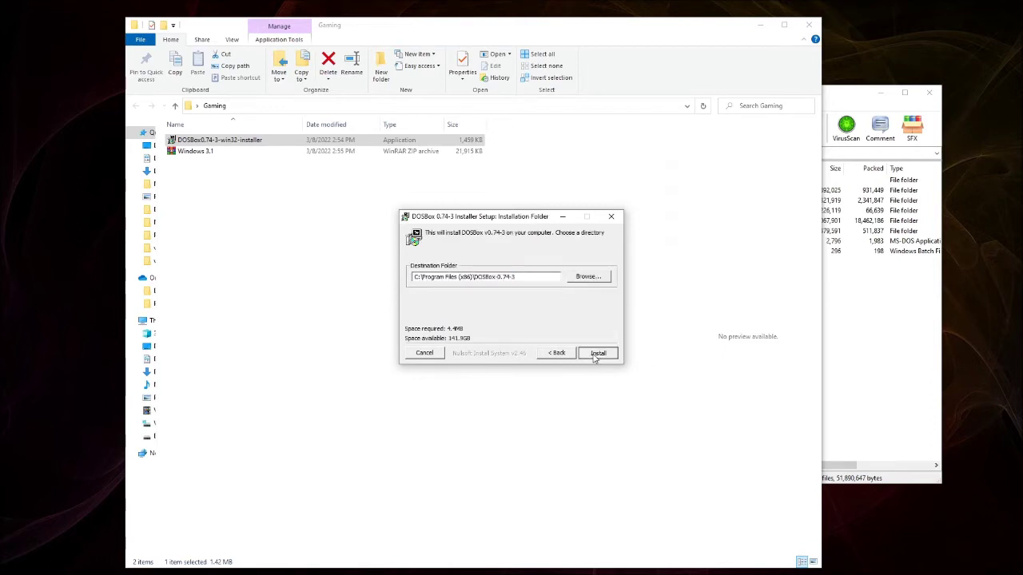
left_click(592, 354)
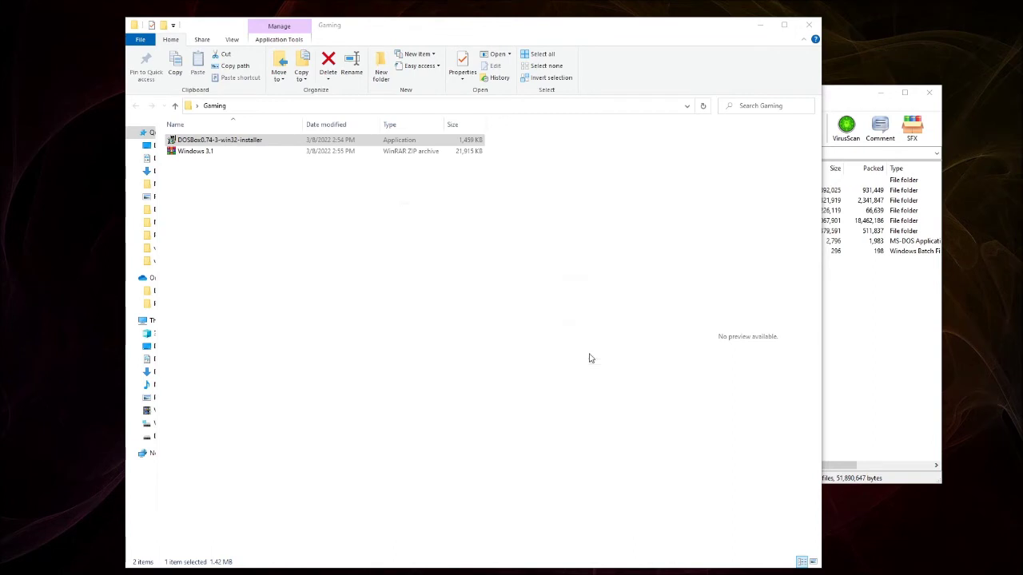
left_click(294, 228)
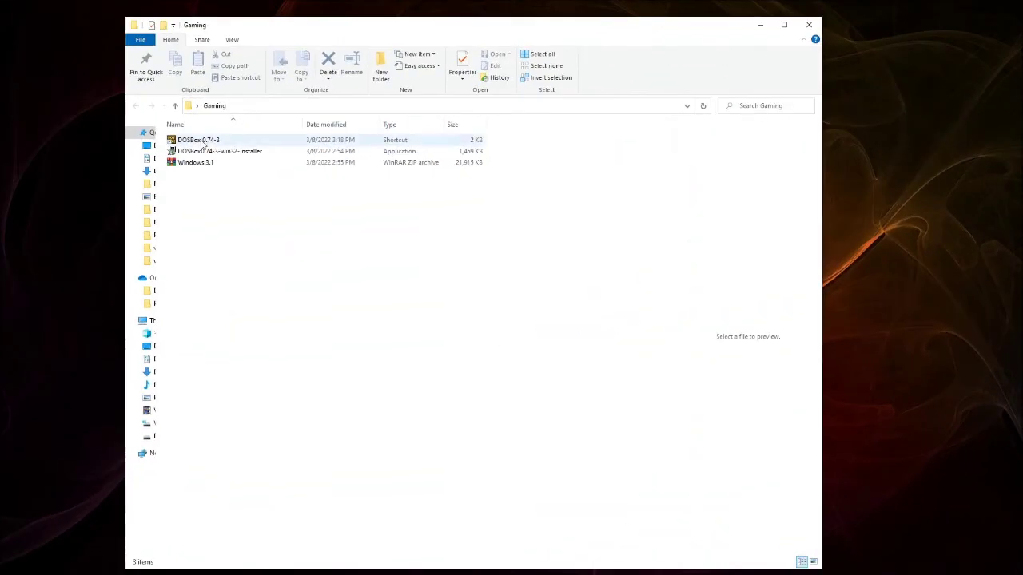
left_click(203, 143)
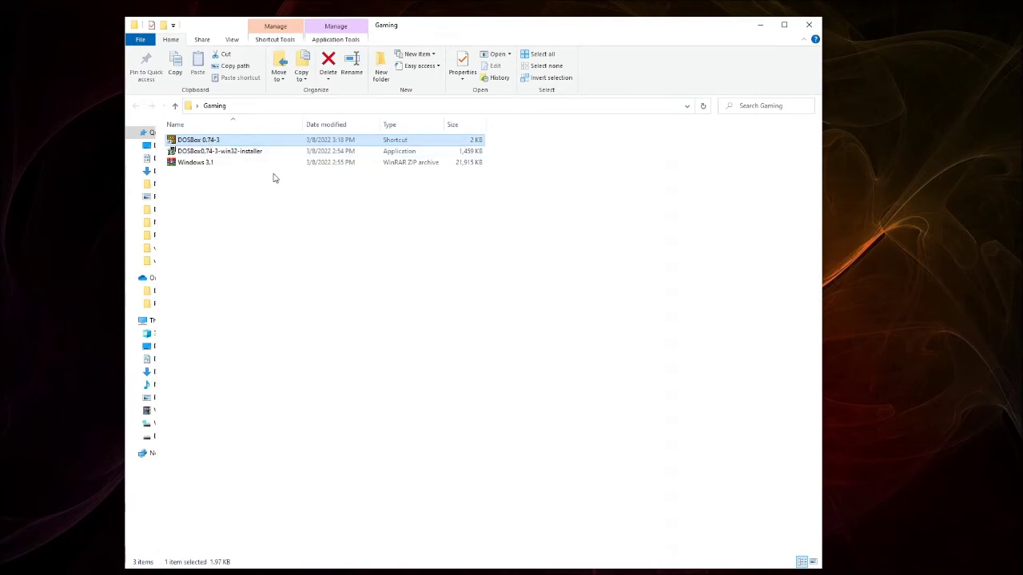
left_click(279, 261)
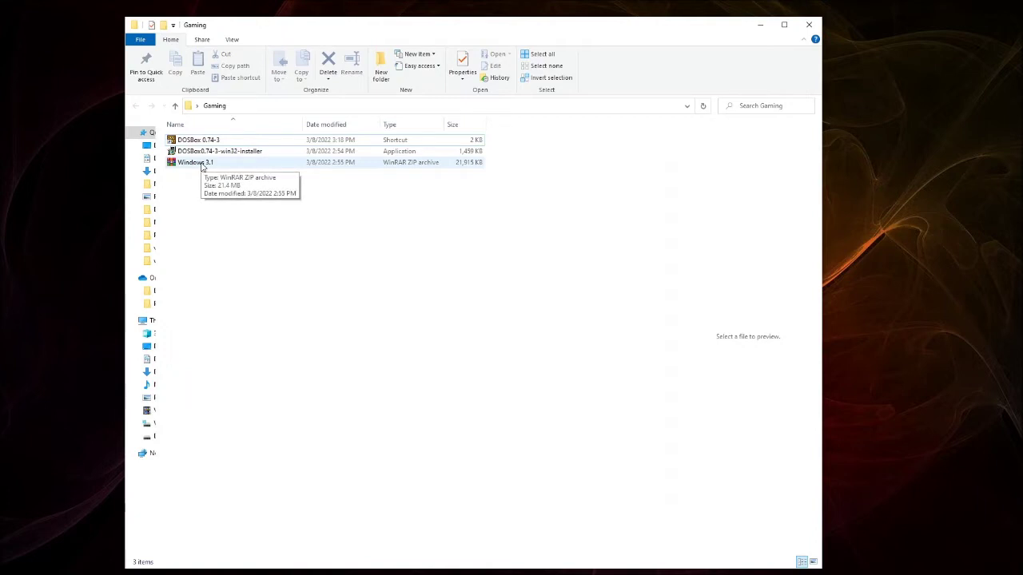
- Extract the entire contents of the Windows 3.1 ZIP archive into the Gaming folder
double_click(203, 164)
left_click_drag(592, 307, 253, 214)
left_click(772, 291)
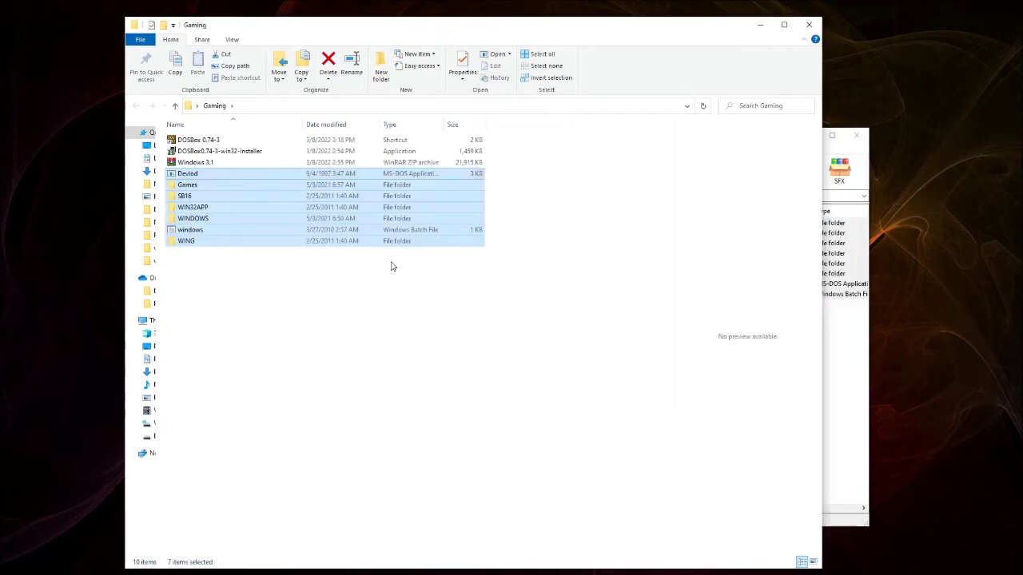
left_click(385, 292)
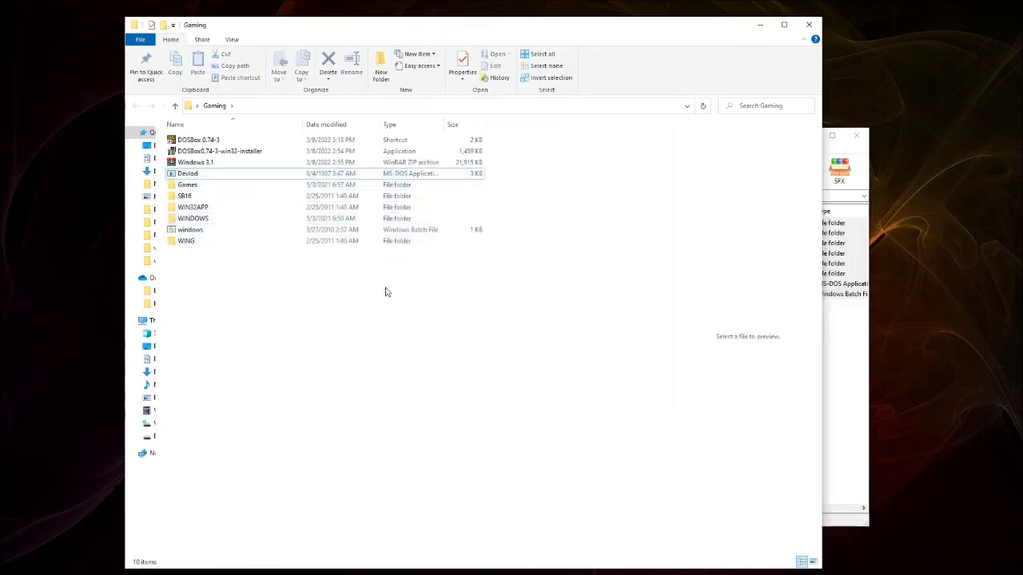
- Start Windows 3.1 by opening the windows batch file with the DOSBox 0.74-3 shortcut, and minimize the LucasArts group
left_click(205, 232)
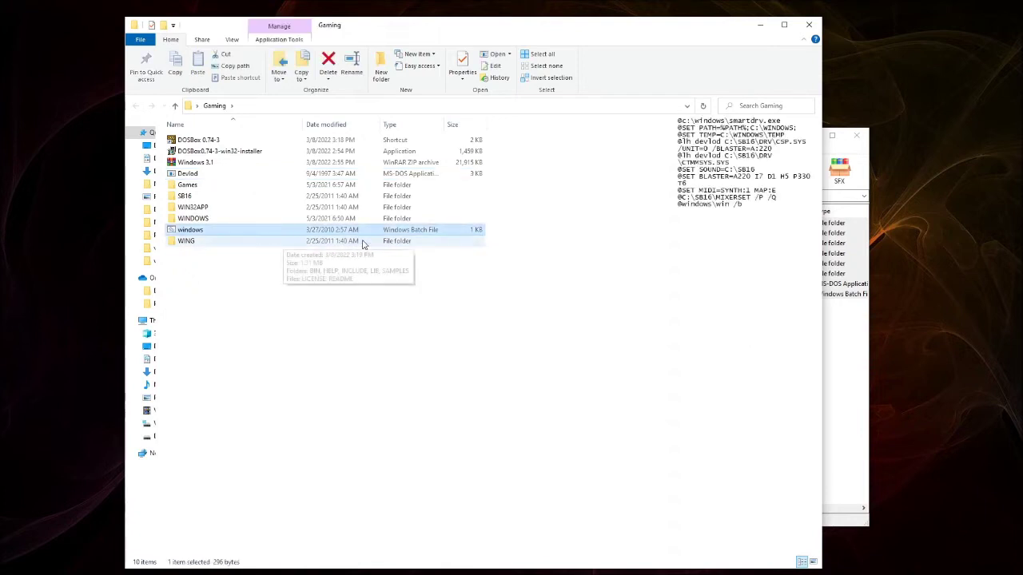
left_click(238, 338)
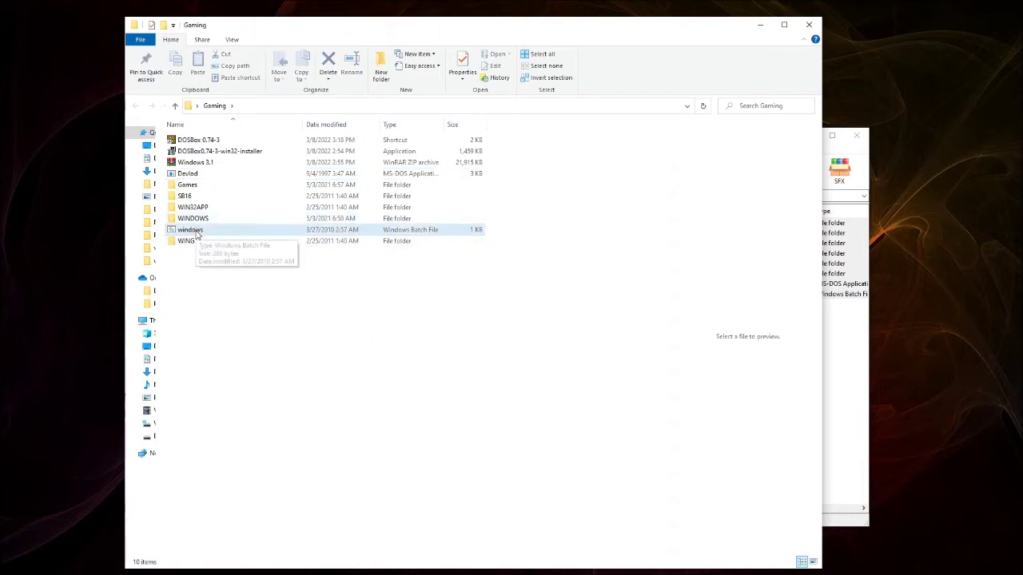
left_click(197, 231)
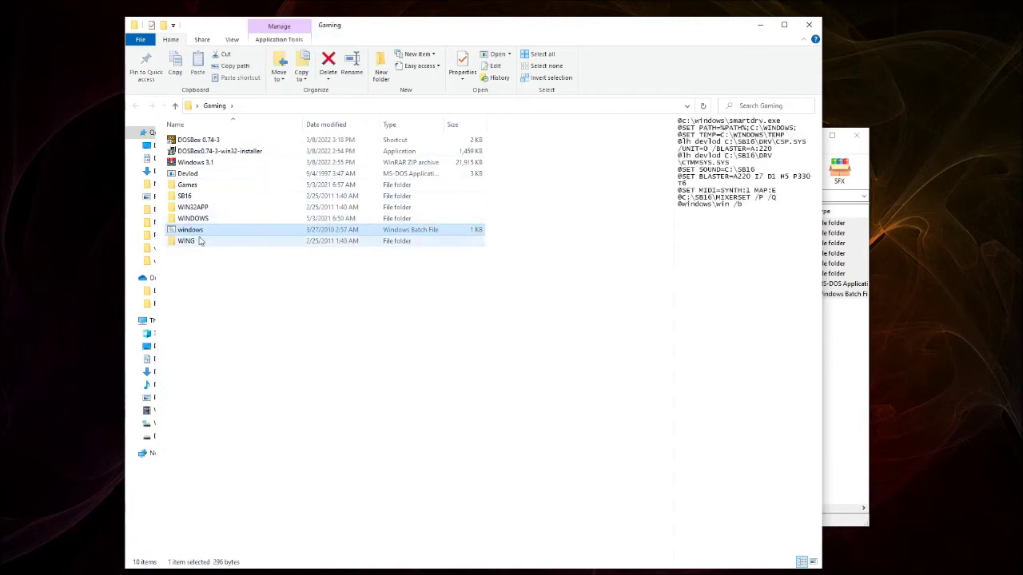
left_click_drag(200, 232, 208, 143)
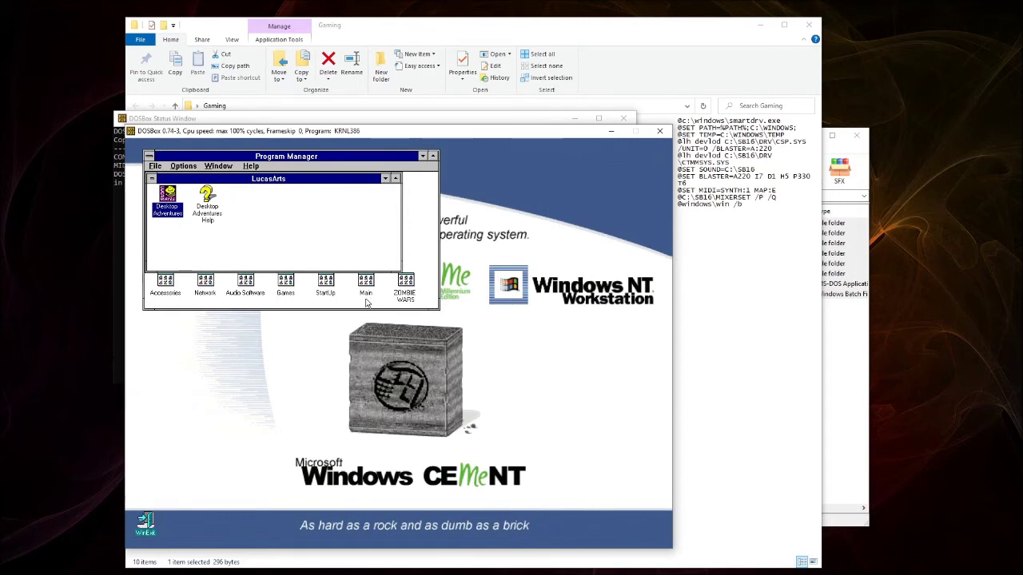
left_click(384, 181)
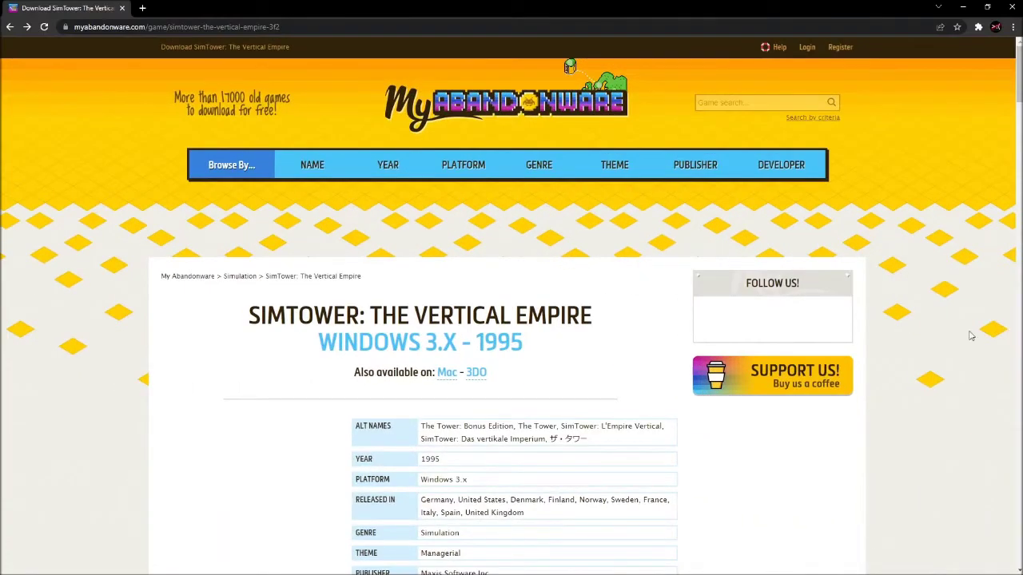
- In the browser, download the Windows 3.x floppy version of SimTower: The Vertical Empire from My Abandonware
scroll(598, 317, "down", 4)
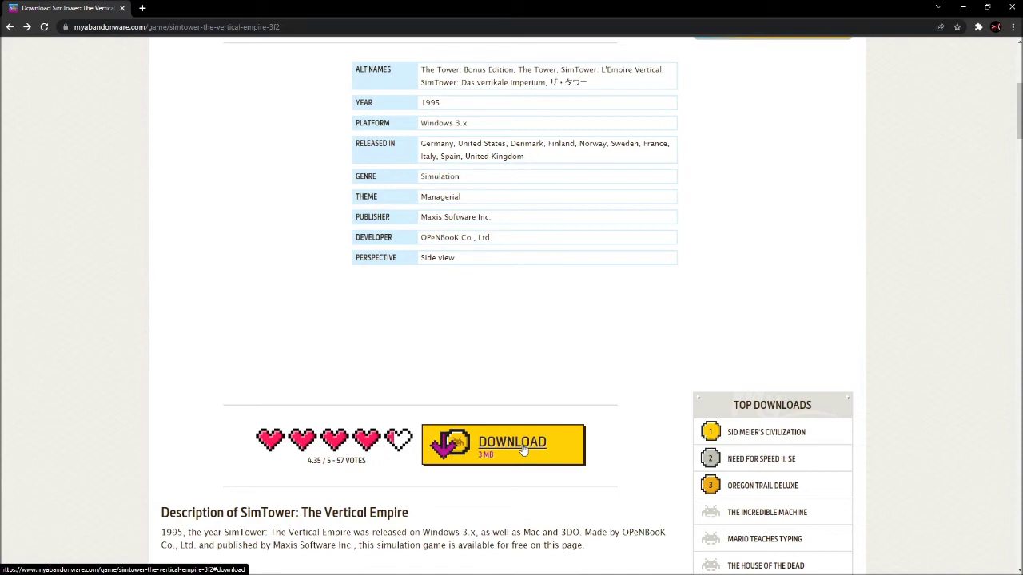
left_click(524, 452)
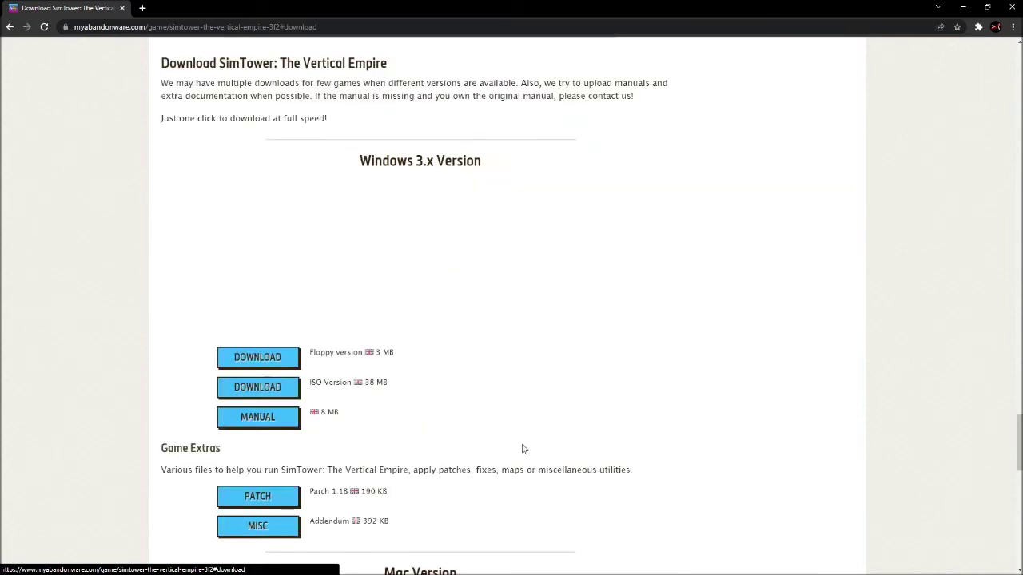
left_click(257, 360)
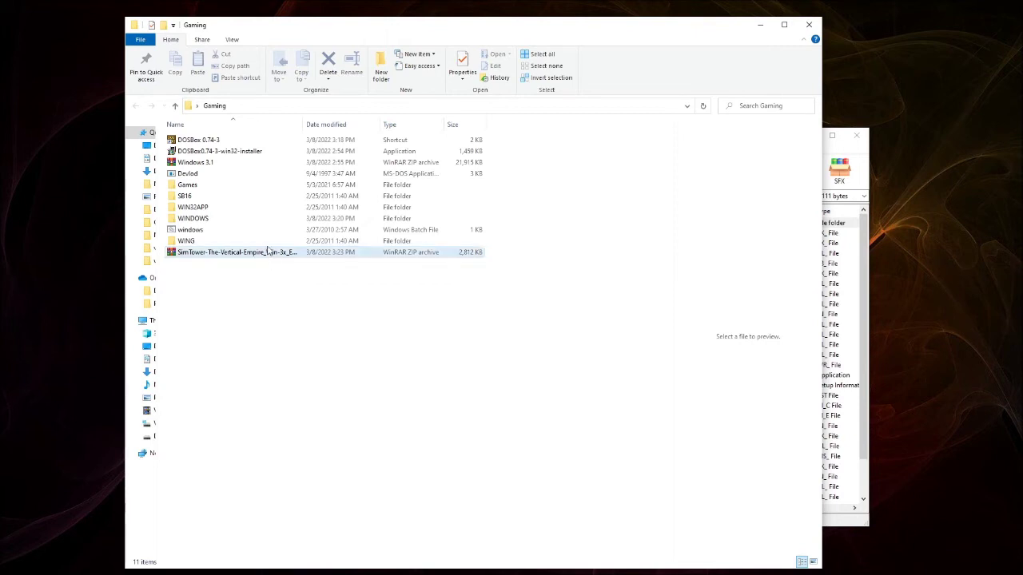
- Create a folder named Sim Tower inside the Games folder of the Gaming directory
double_click(192, 189)
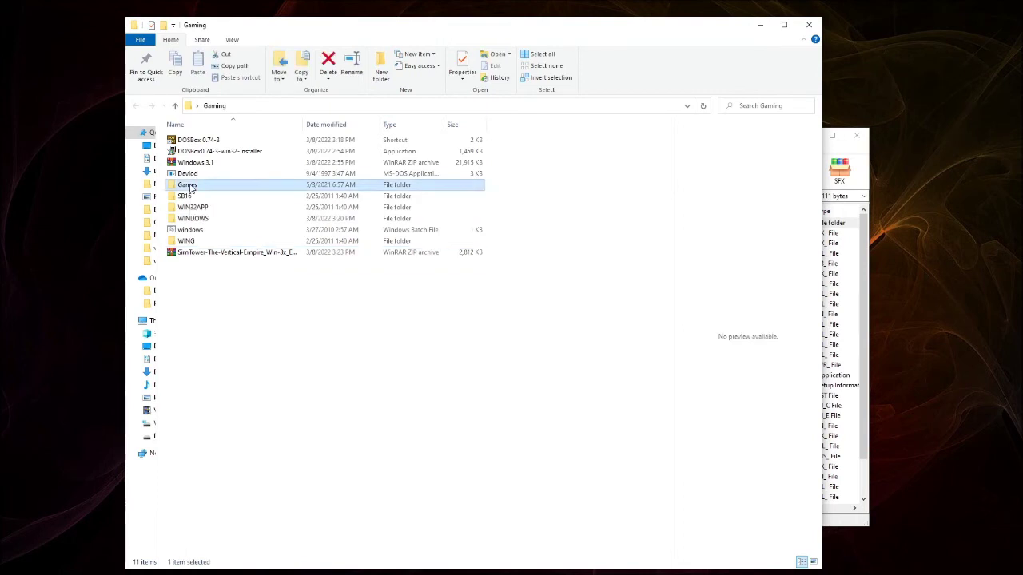
left_click(377, 63)
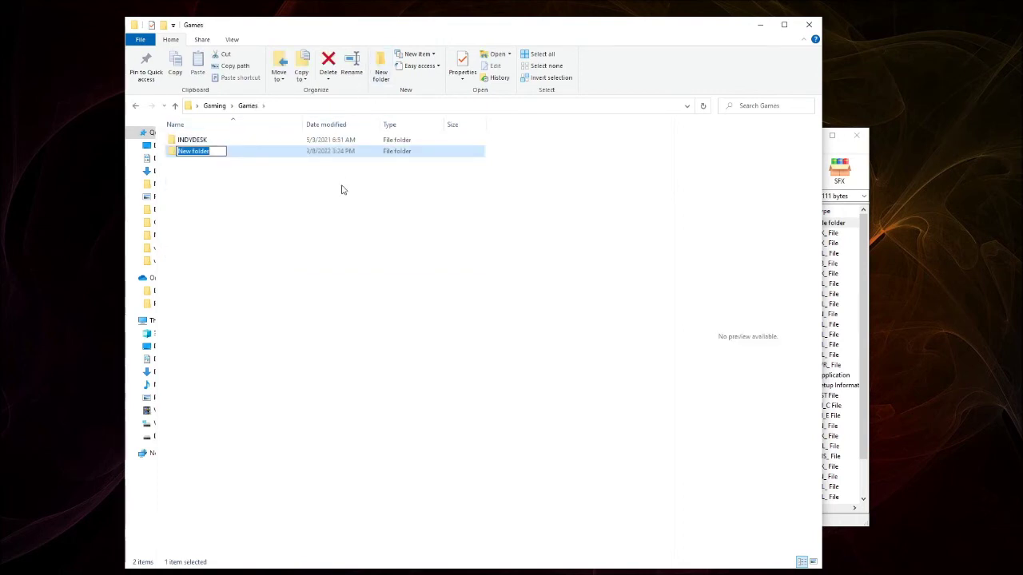
type("Sim Tower")
key("Return")
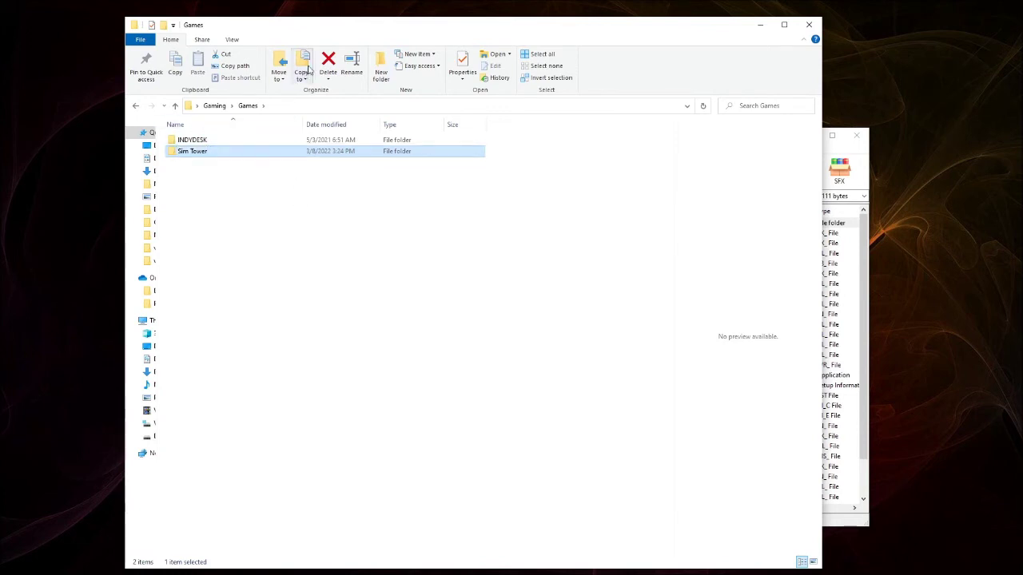
- Extract all files from the SimTower floppy-version archive into Games\Sim Tower, and return to the Gaming folder
left_click(219, 105)
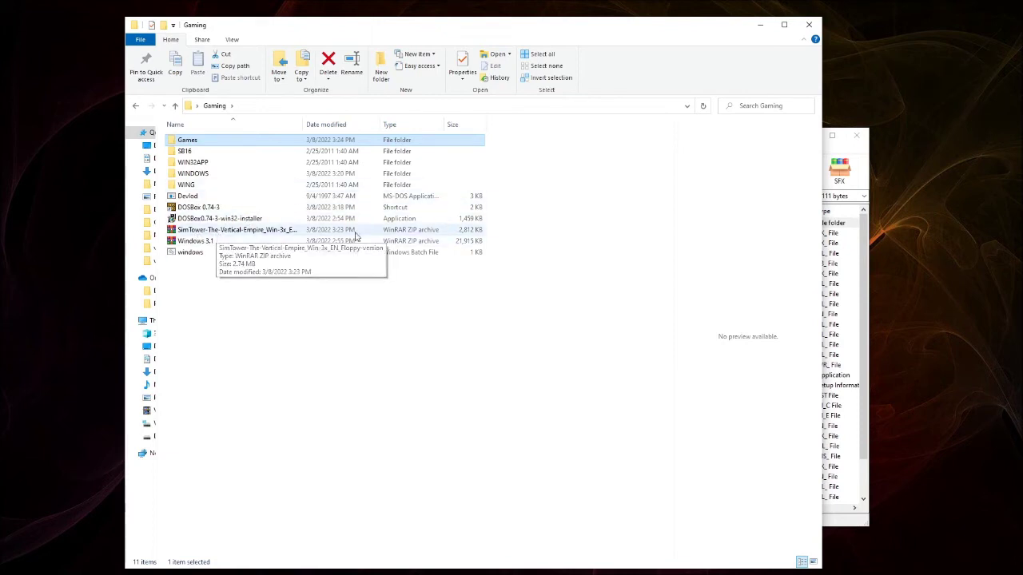
left_click(851, 317)
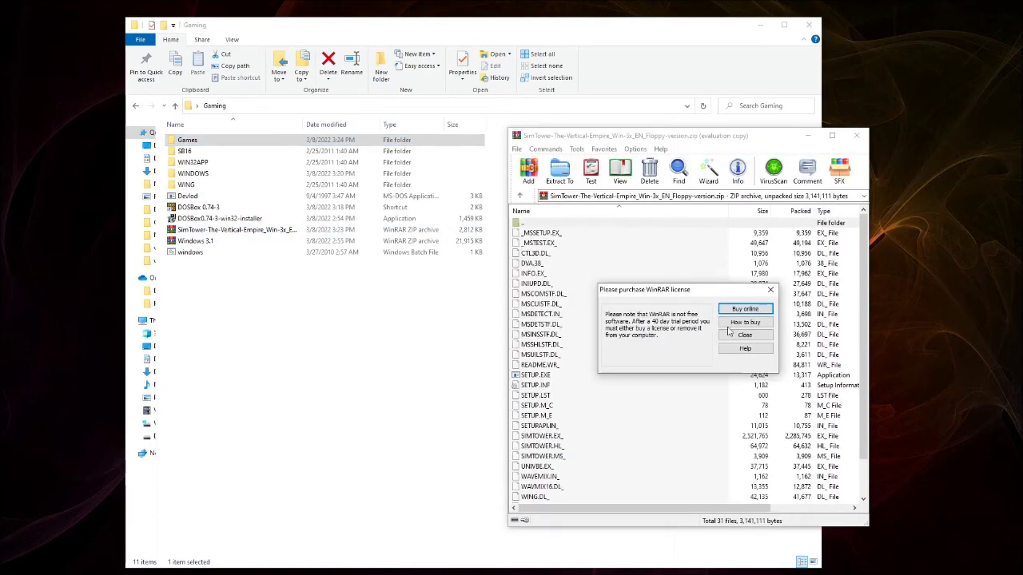
left_click(771, 290)
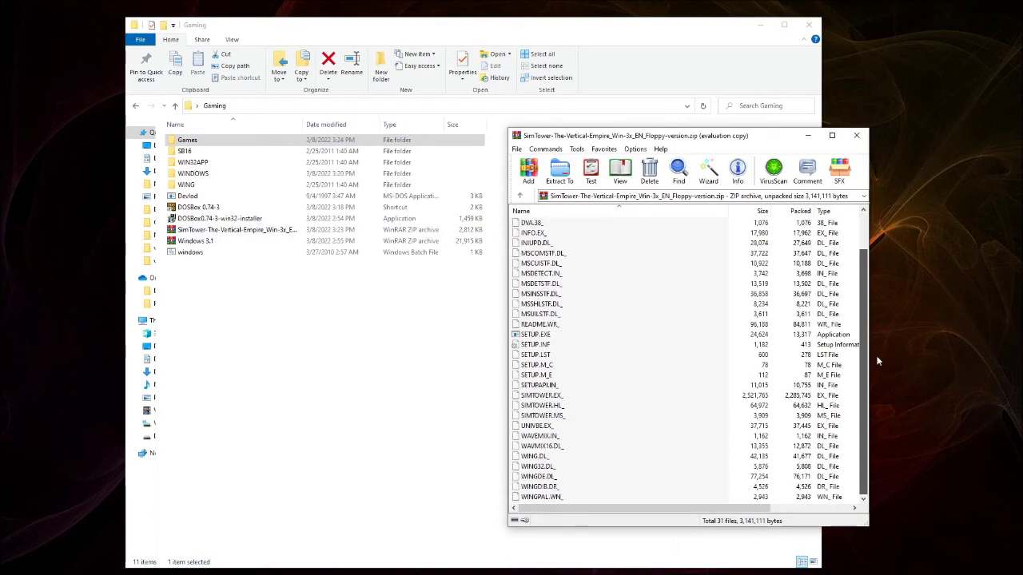
double_click(187, 140)
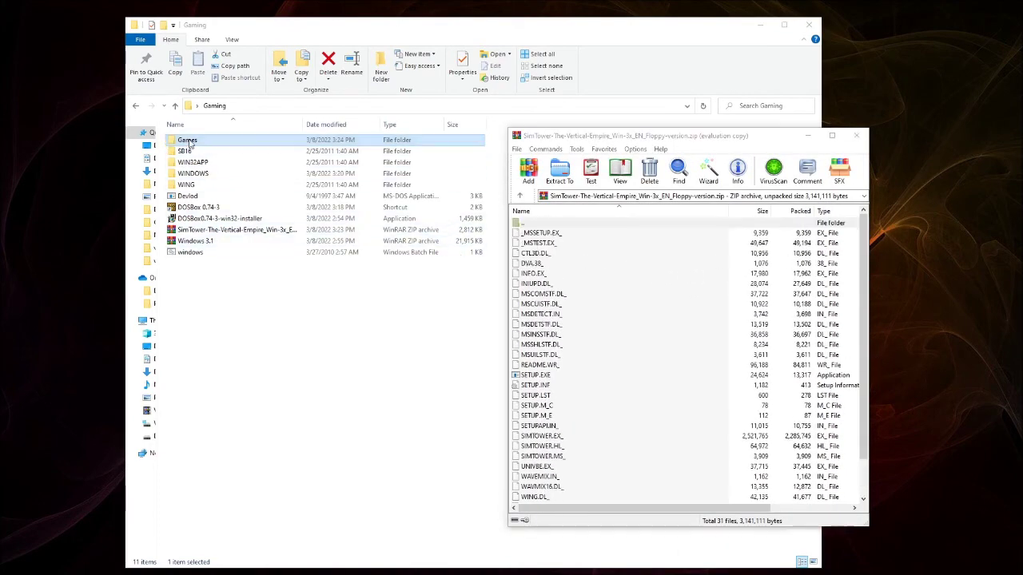
double_click(198, 151)
key("alt+Tab")
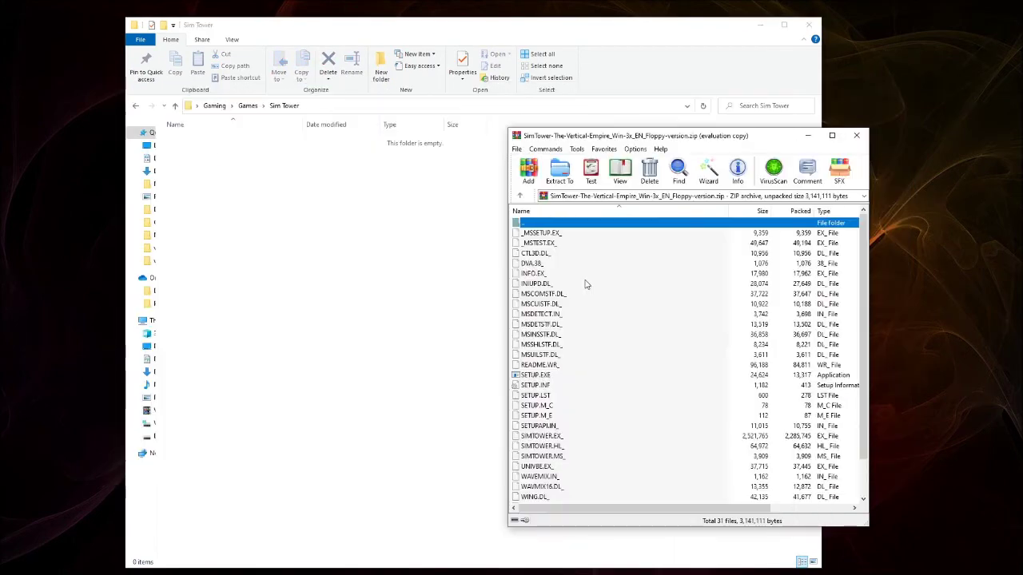
key("ctrl+a")
left_click_drag(575, 274, 272, 253)
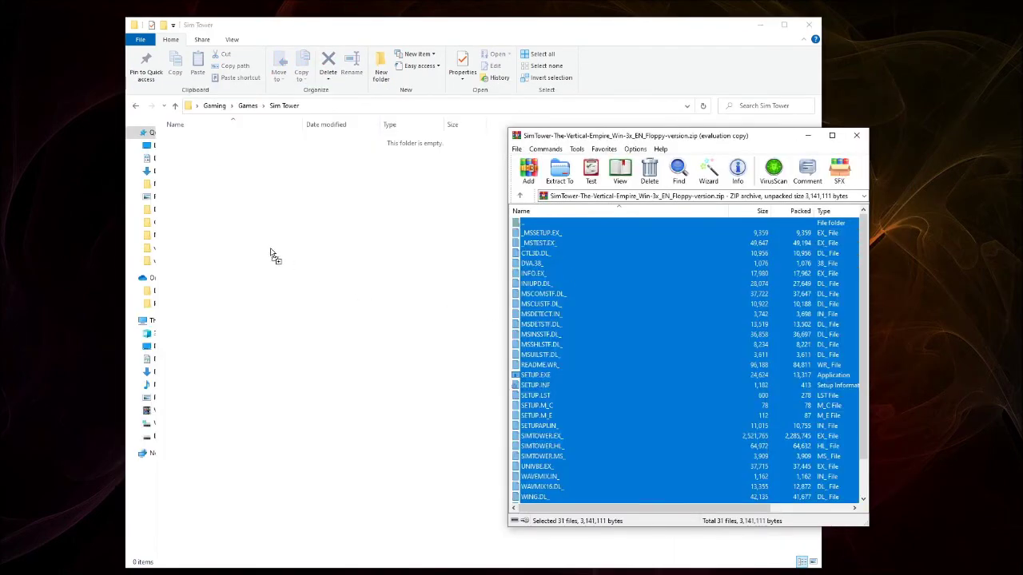
left_click(221, 107)
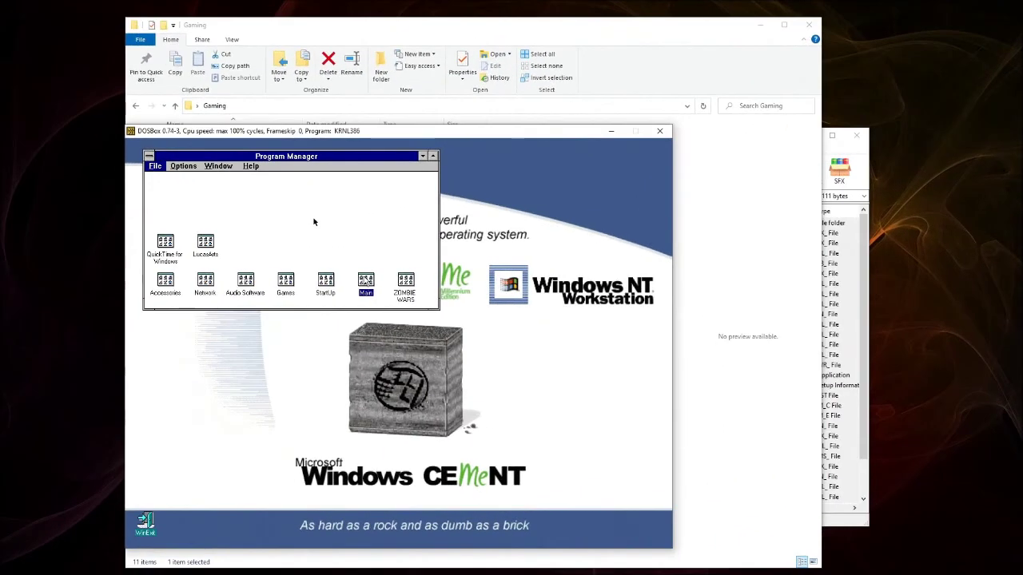
- Minimize the Explorer and WinRAR windows, and run setup.exe from C:\GAMES\SIMTOW~1 with File Manager in Windows 3.1
left_click(760, 25)
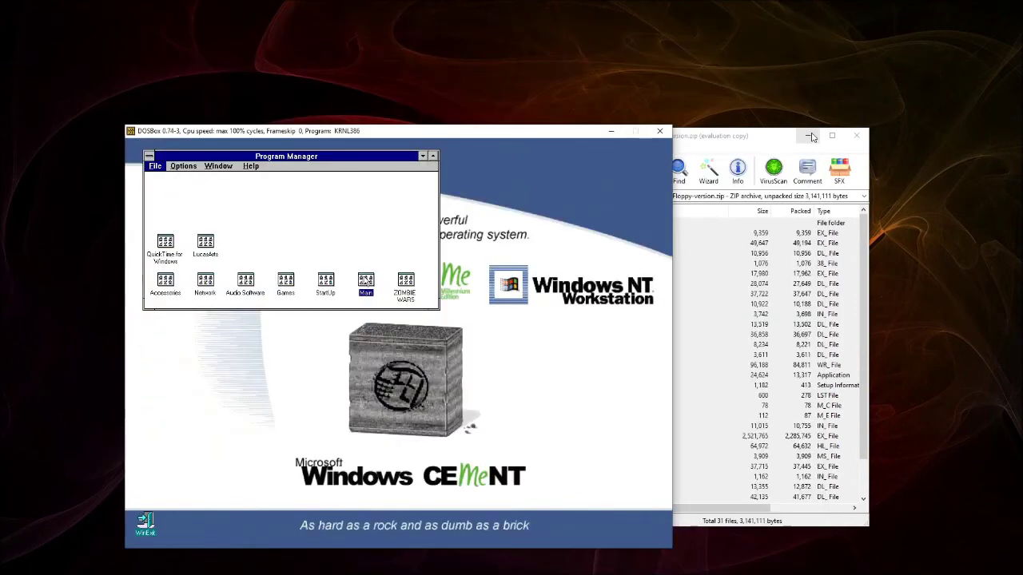
left_click(807, 135)
double_click(366, 281)
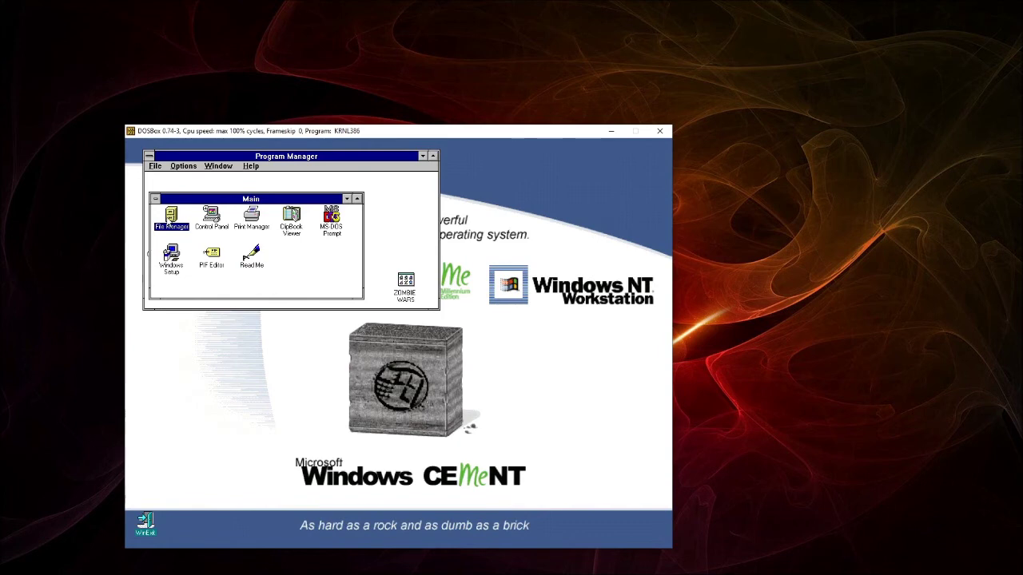
double_click(170, 222)
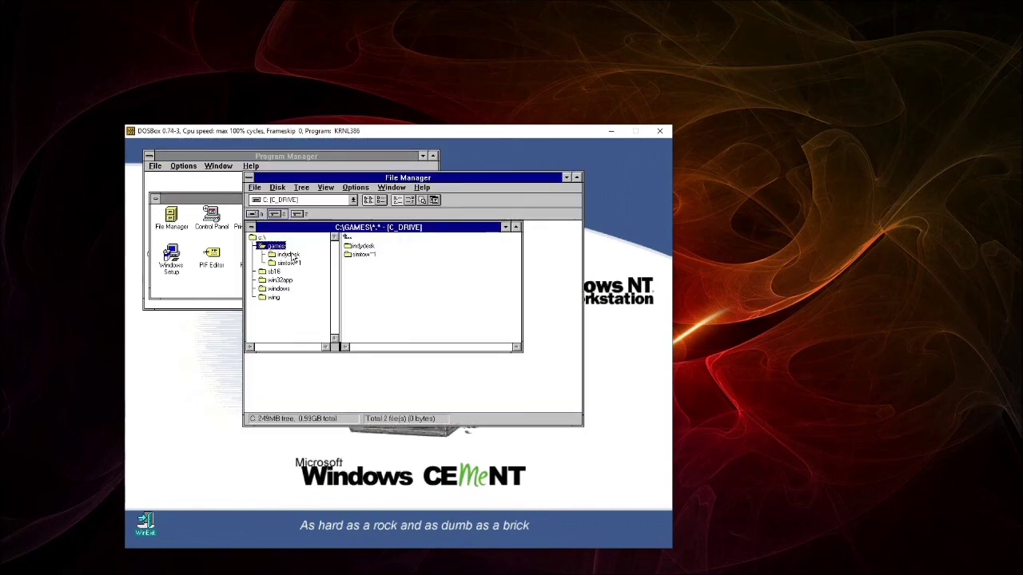
left_click(361, 254)
double_click(361, 255)
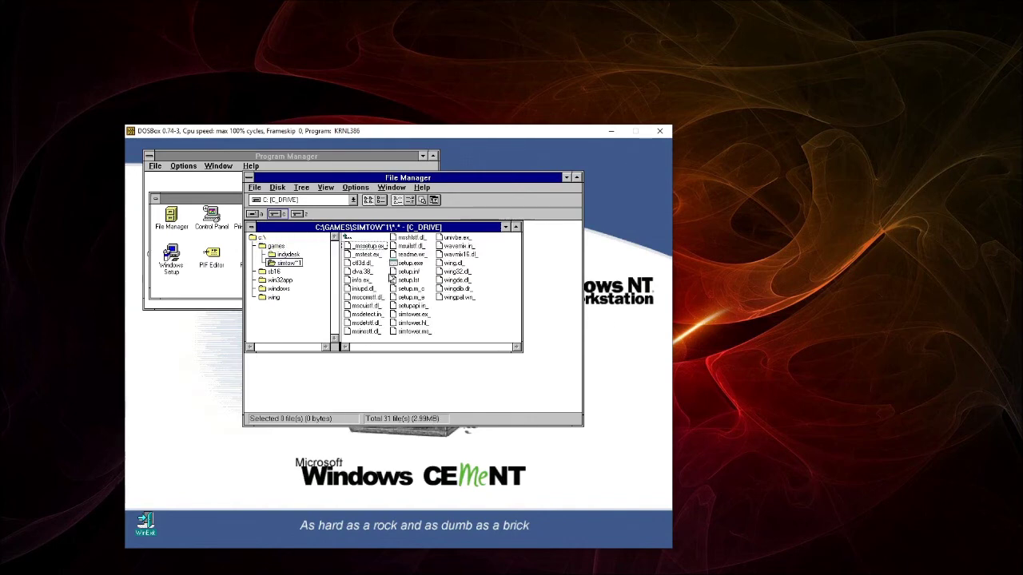
double_click(410, 263)
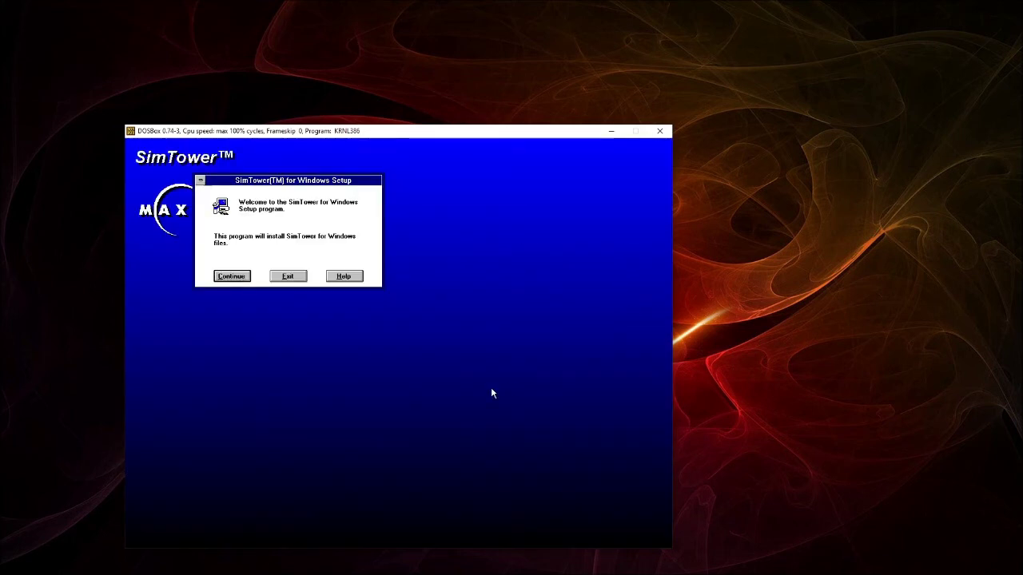
- Install SimTower to C:\SIMTOWER with the user's name and company MAMS, and launch SimTower for Windows from the Maxis group
left_click(219, 276)
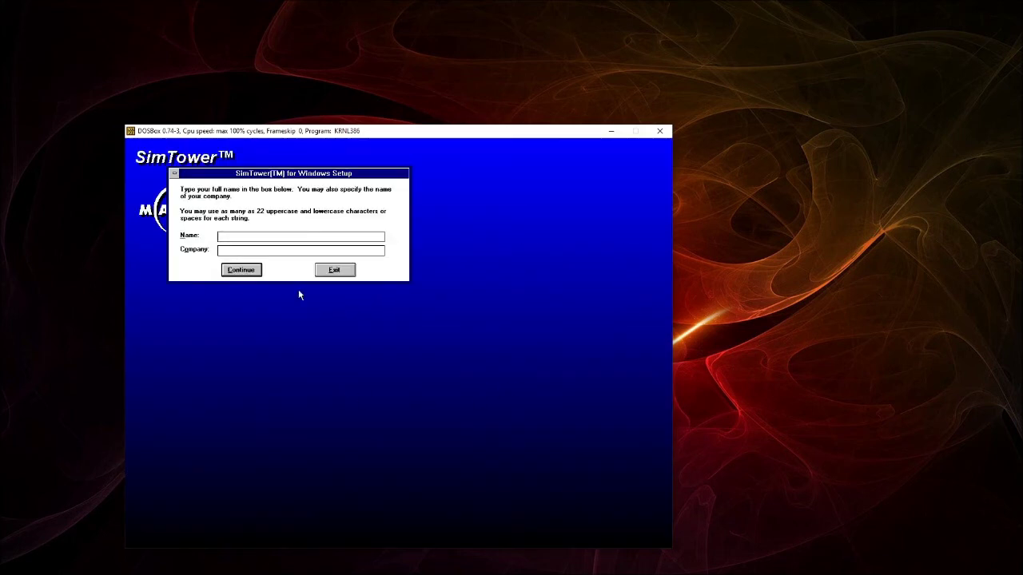
left_click(248, 273)
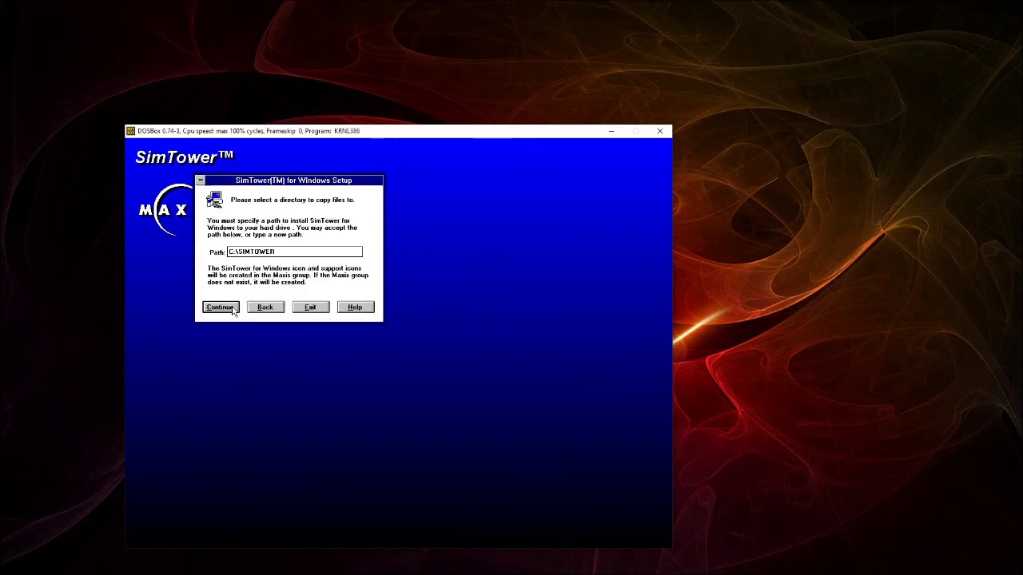
left_click(220, 308)
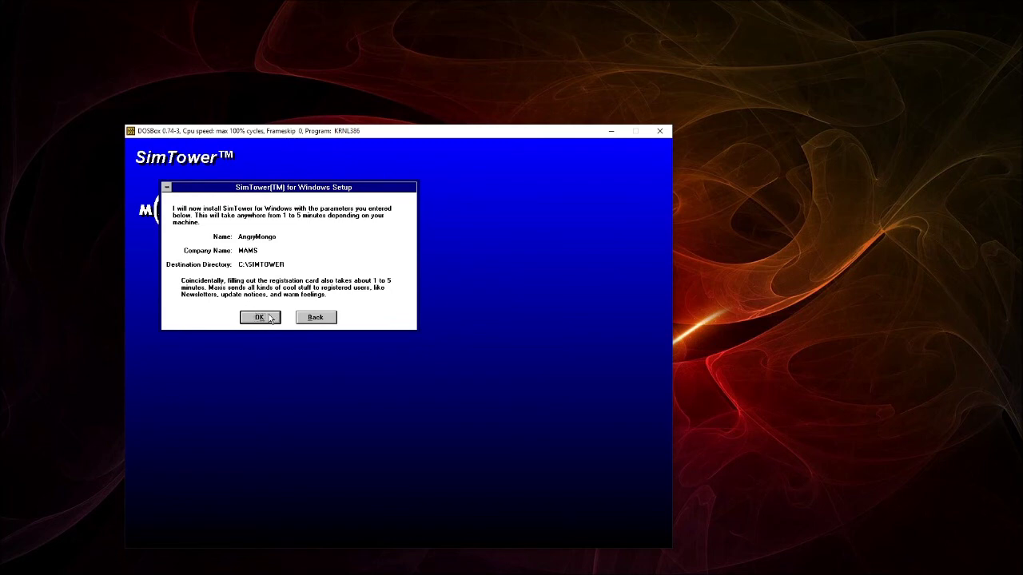
left_click(260, 318)
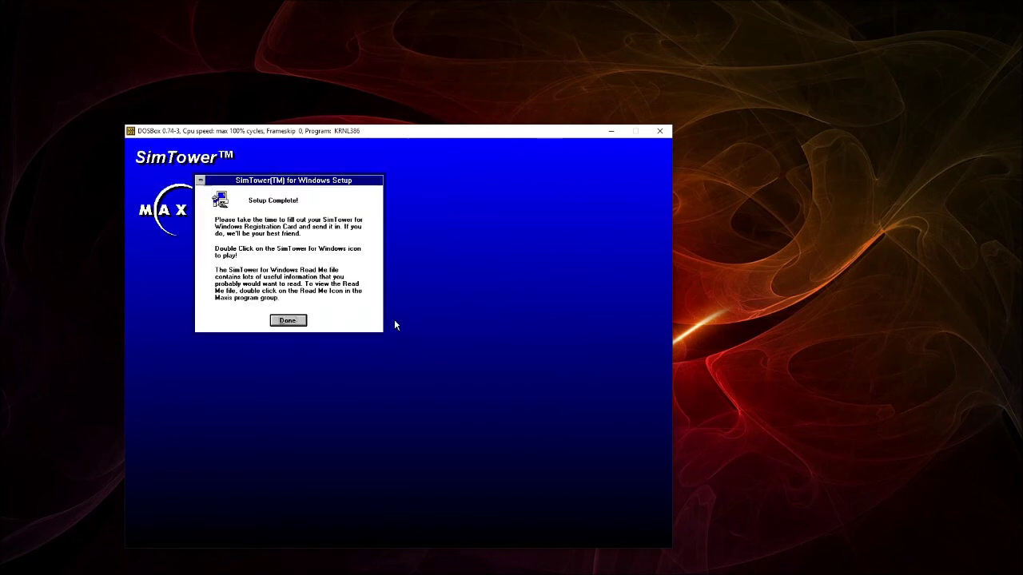
left_click(273, 323)
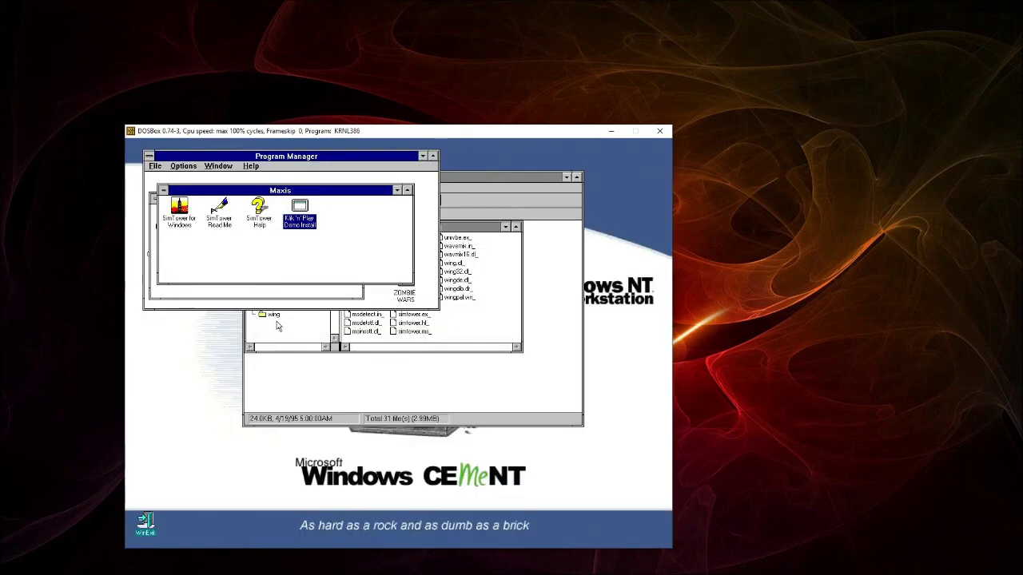
double_click(179, 210)
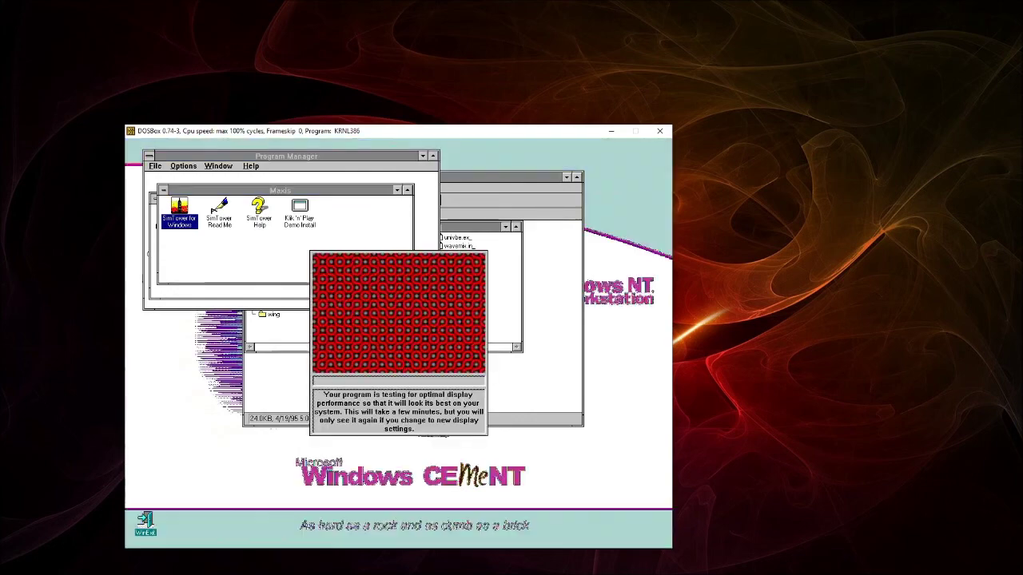